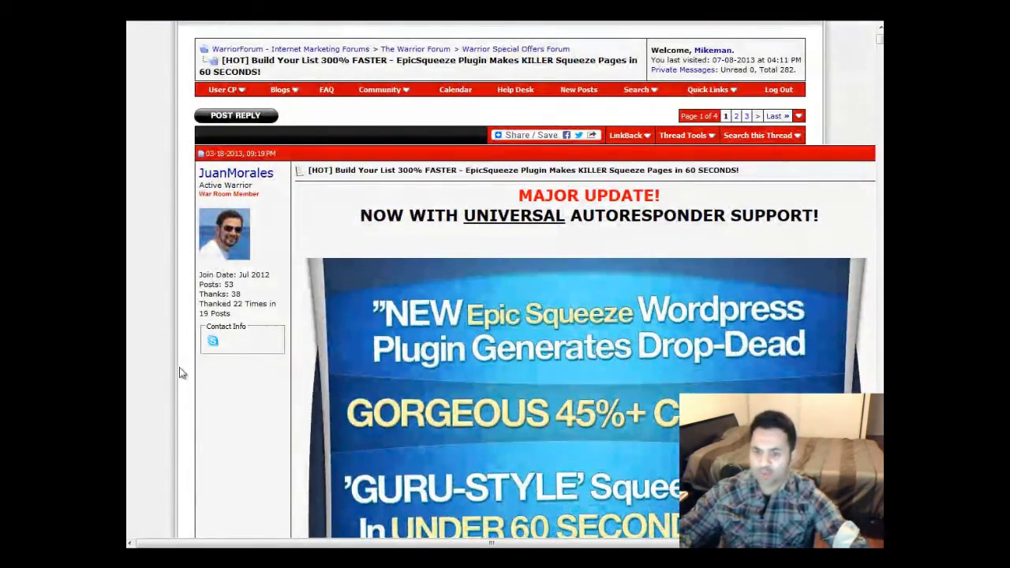
Step: Scroll through the Edit Page to review the squeeze page content
scroll(170, 371, "down", 10)
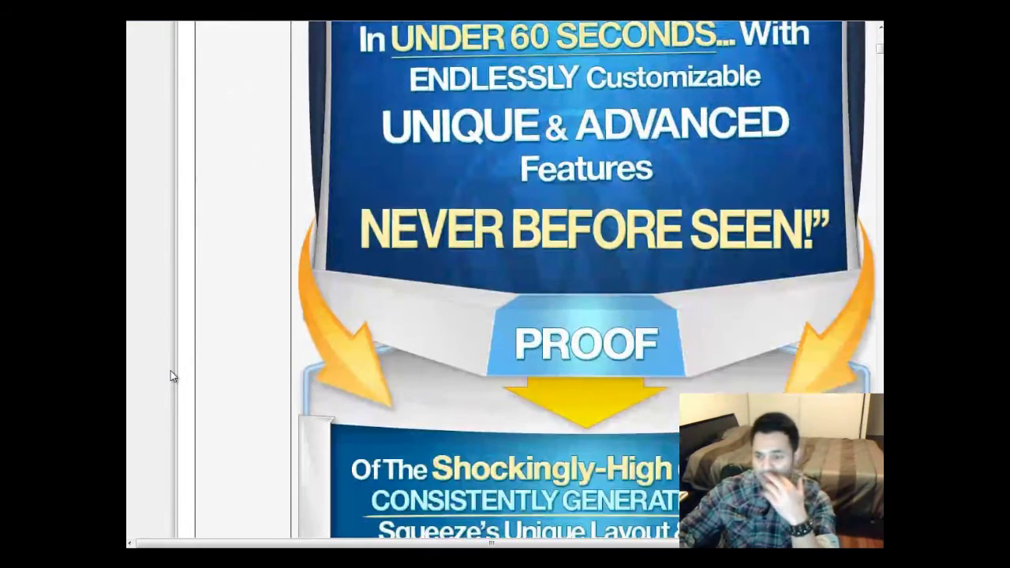
scroll(170, 375, "down", 2)
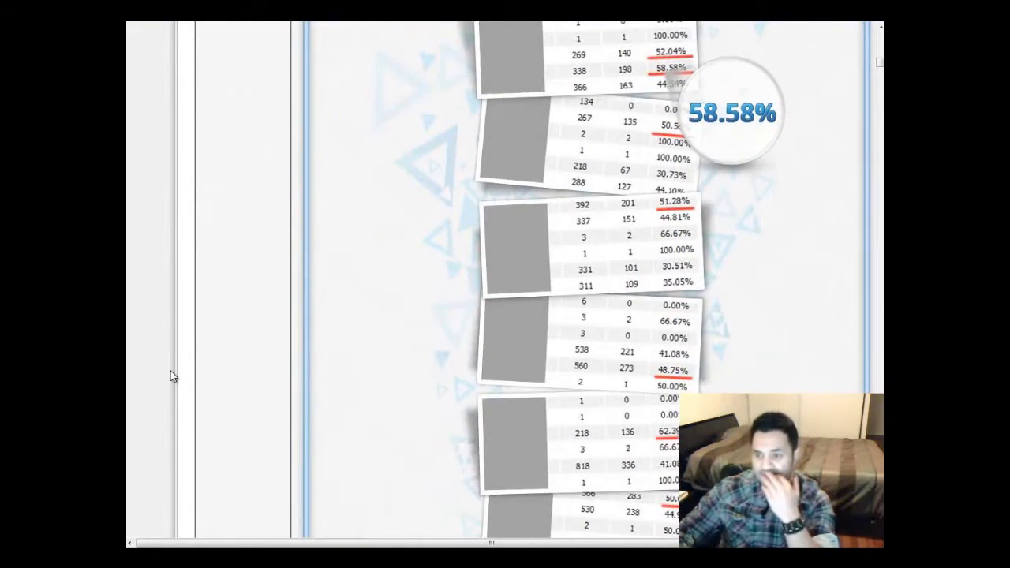
scroll(171, 377, "down", 3)
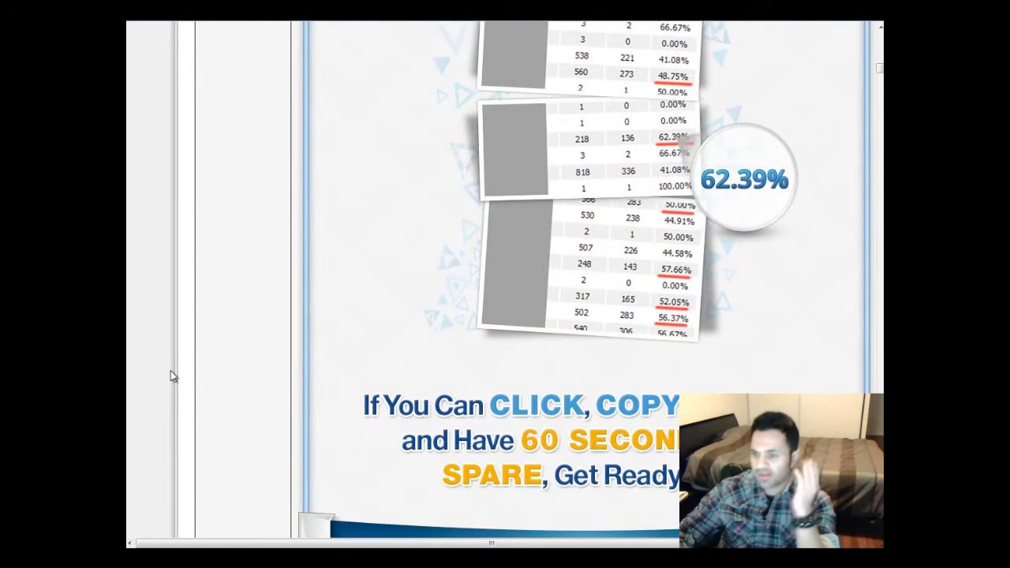
scroll(171, 375, "down", 10)
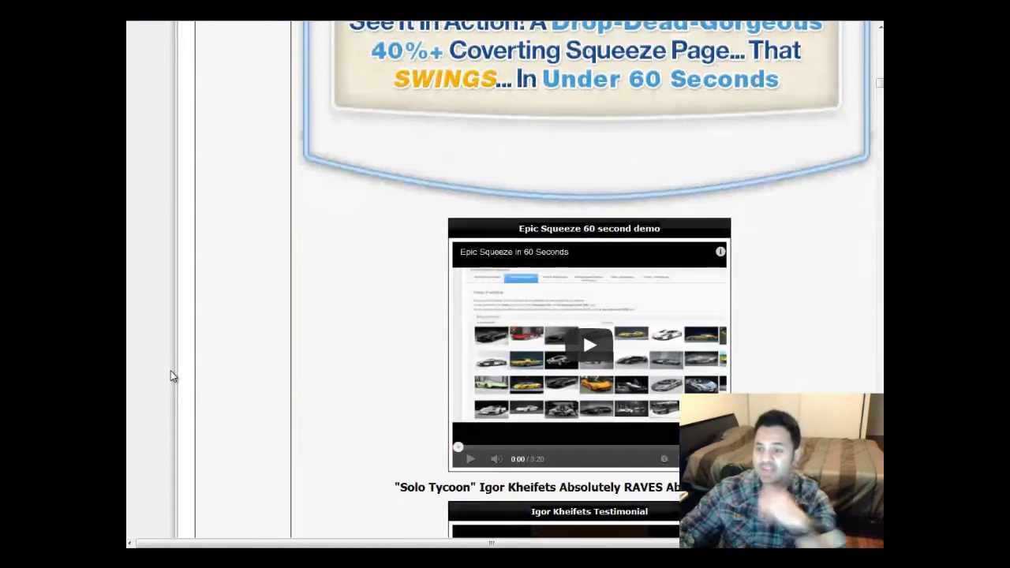
scroll(170, 376, "down", 5)
scroll(170, 375, "up", 5)
scroll(170, 376, "down", 10)
scroll(171, 376, "up", 20)
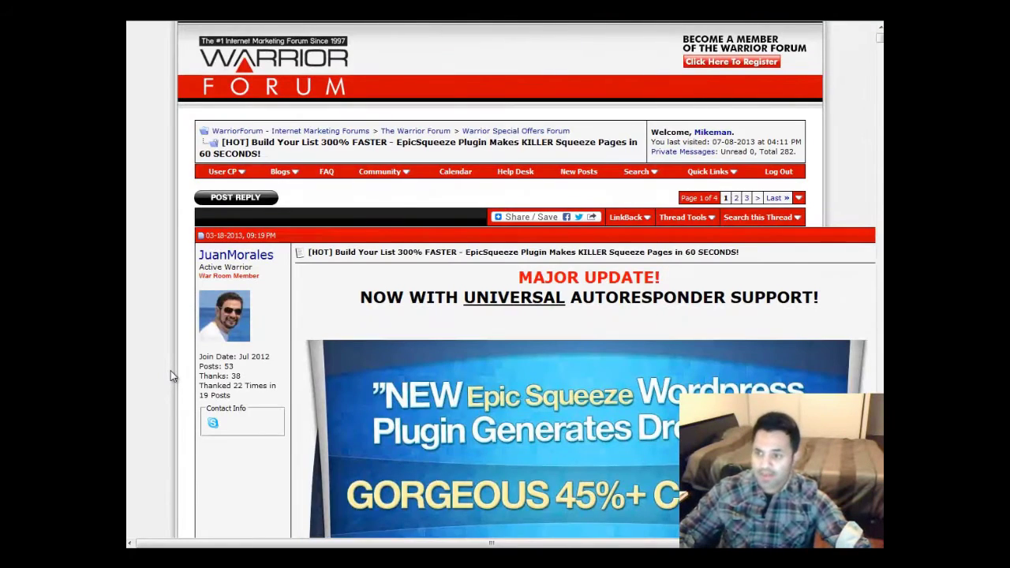
scroll(171, 371, "down", 4)
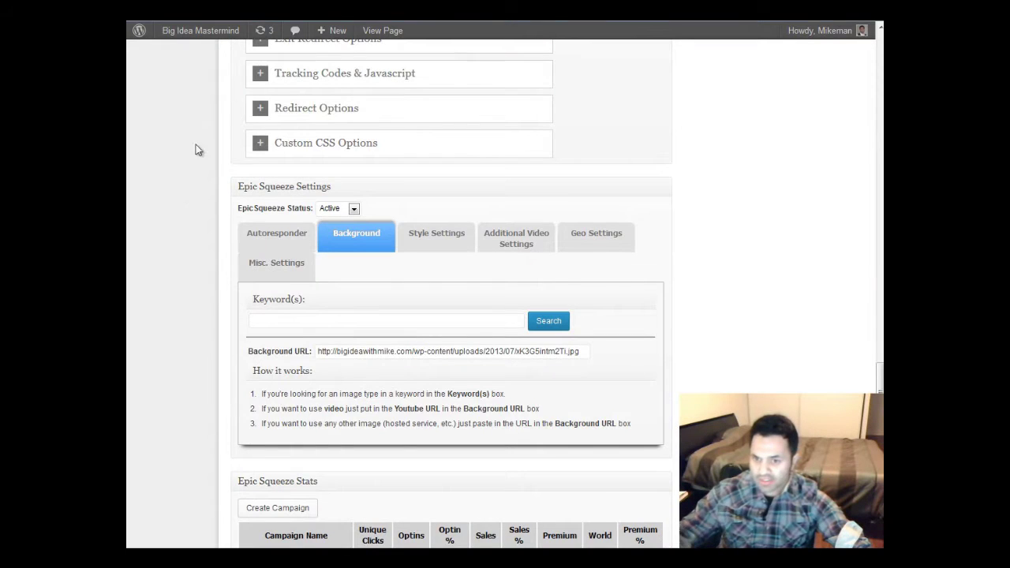
scroll(875, 71, "up", 20)
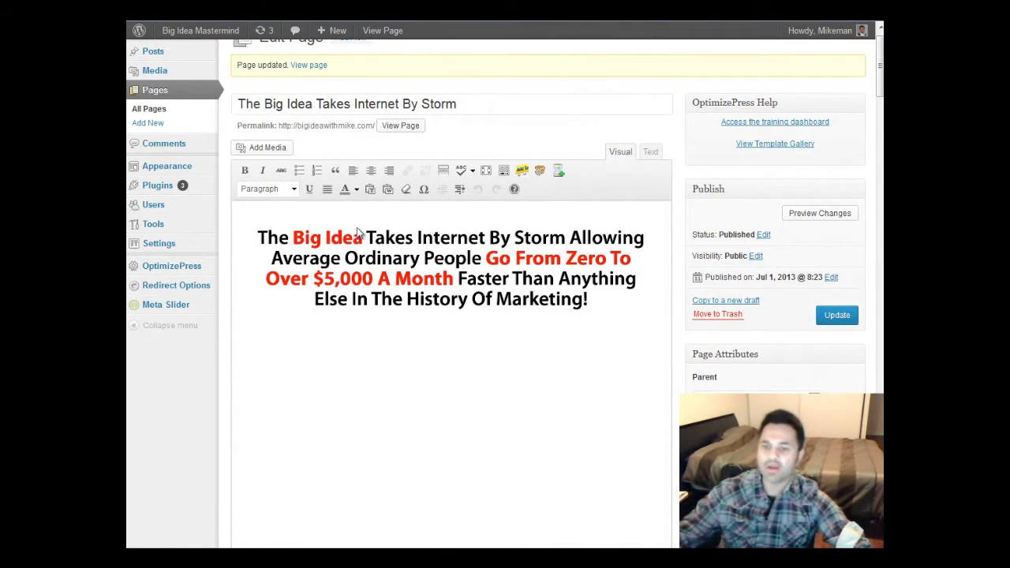
Step: Select the headline image and place the insertion point at the end of the headline
left_click(419, 267)
left_click(493, 353)
left_click(414, 288)
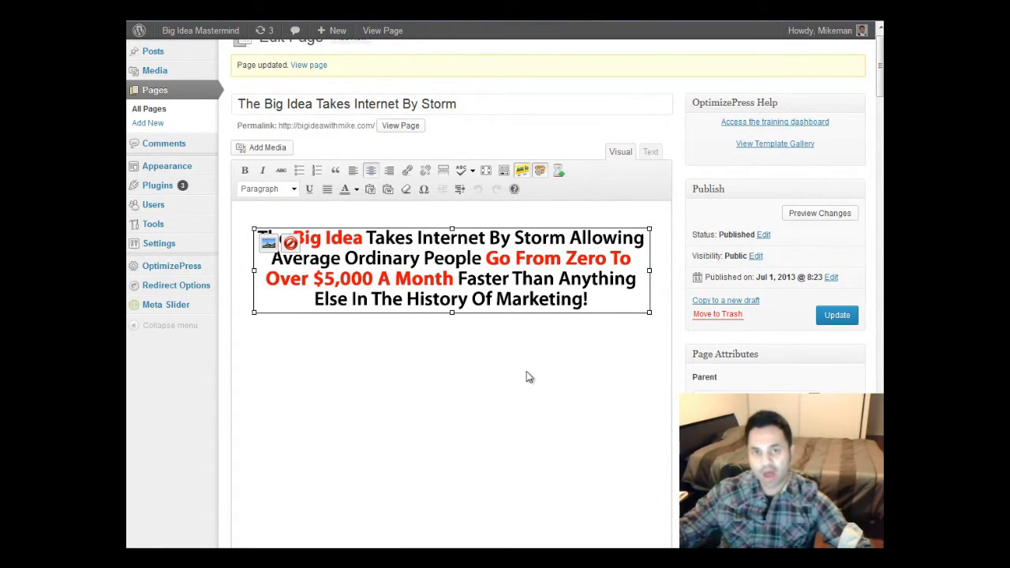
left_click(500, 355)
left_click(449, 412)
left_click(447, 414)
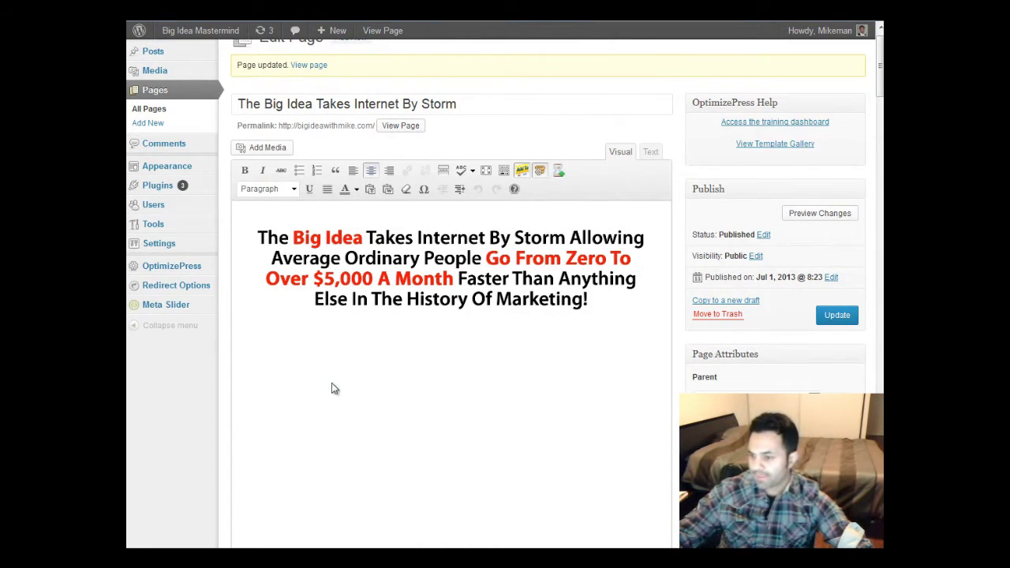
scroll(338, 381, "down", 1)
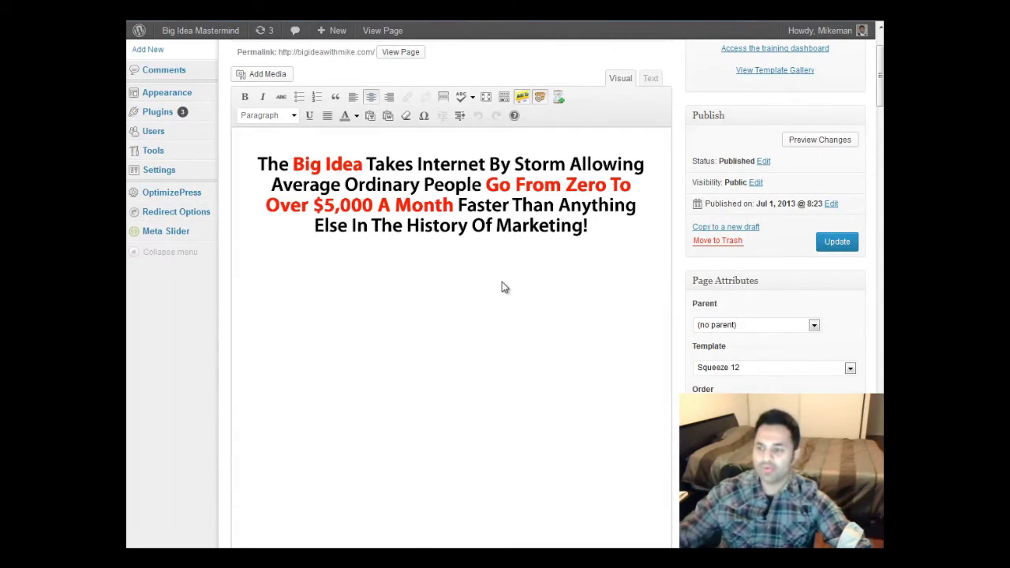
left_click(651, 236)
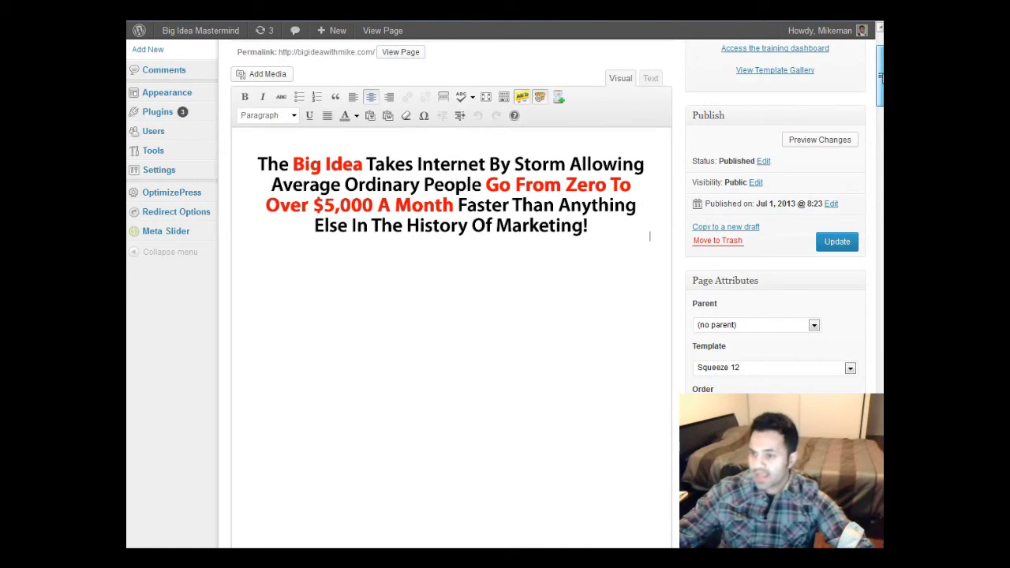
Step: Review the GetResponse form code and Target URL in the Epic Squeeze autoresponder settings
left_click_drag(880, 75, 880, 378)
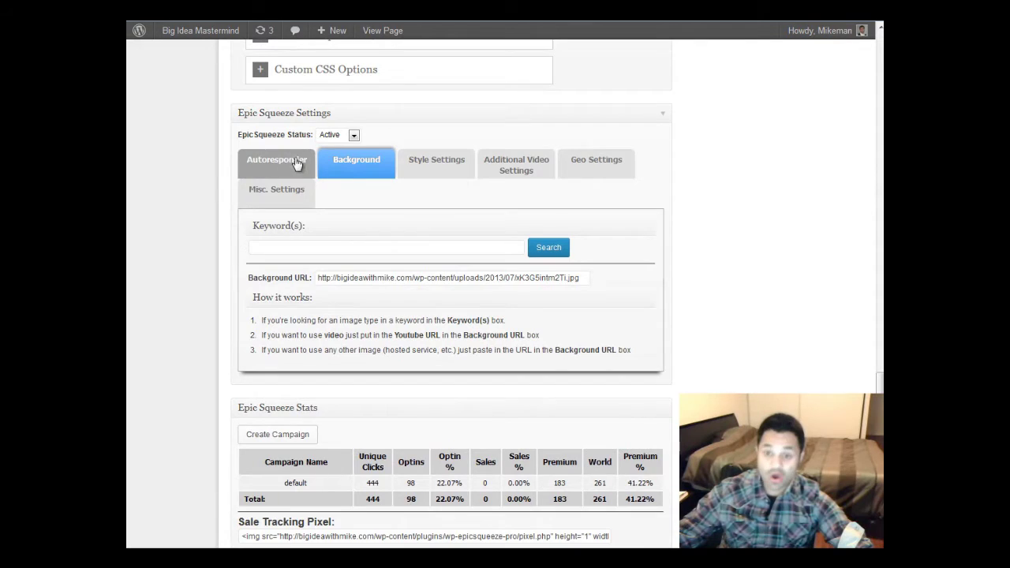
left_click(259, 173)
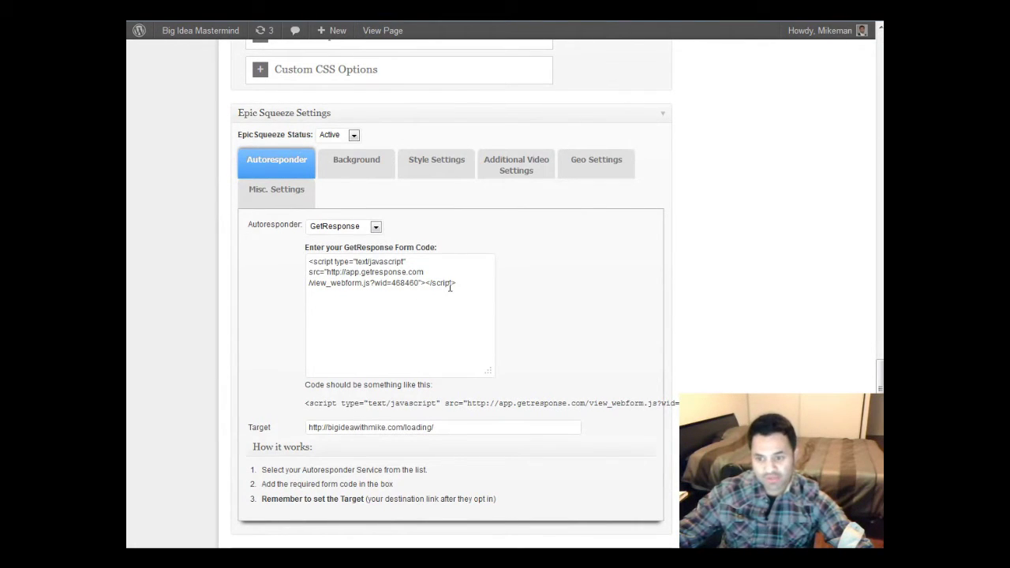
left_click(312, 260)
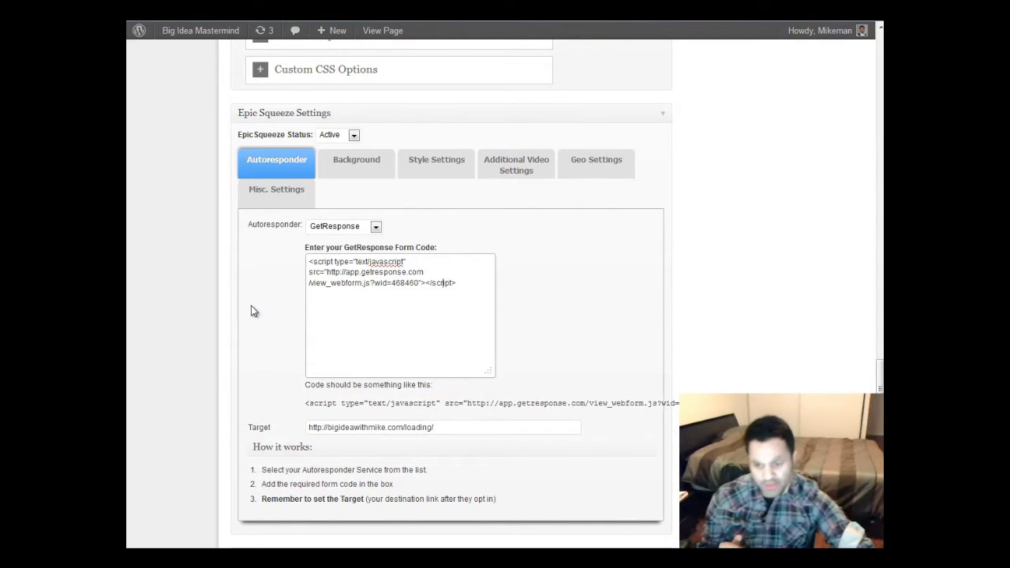
left_click_drag(450, 429, 246, 428)
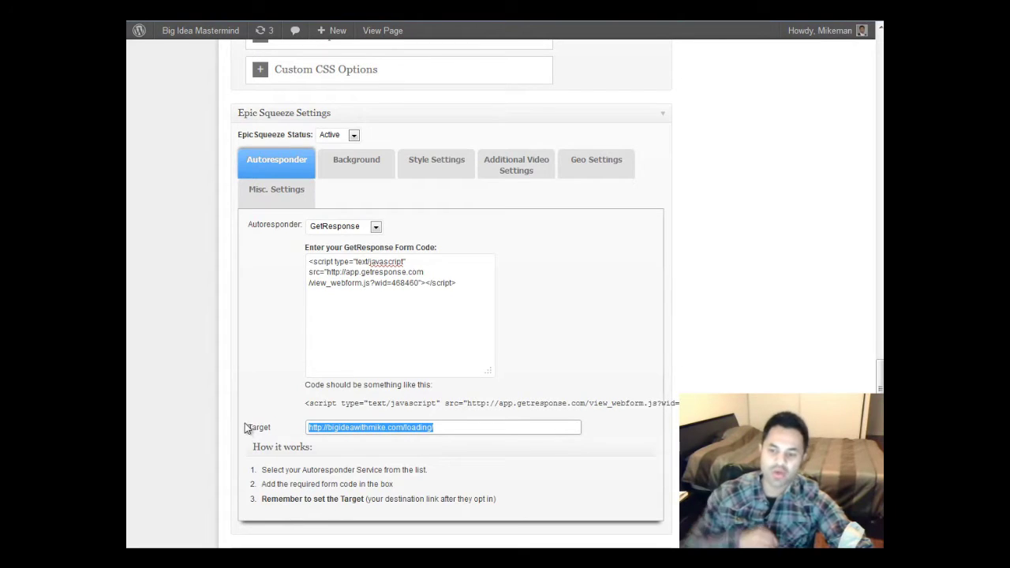
left_click(447, 433)
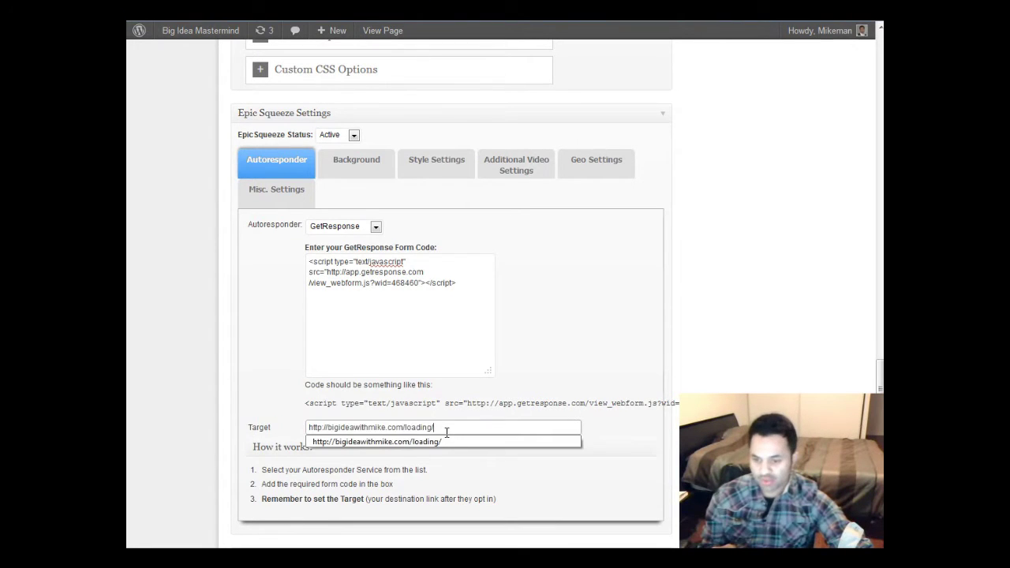
left_click(225, 371)
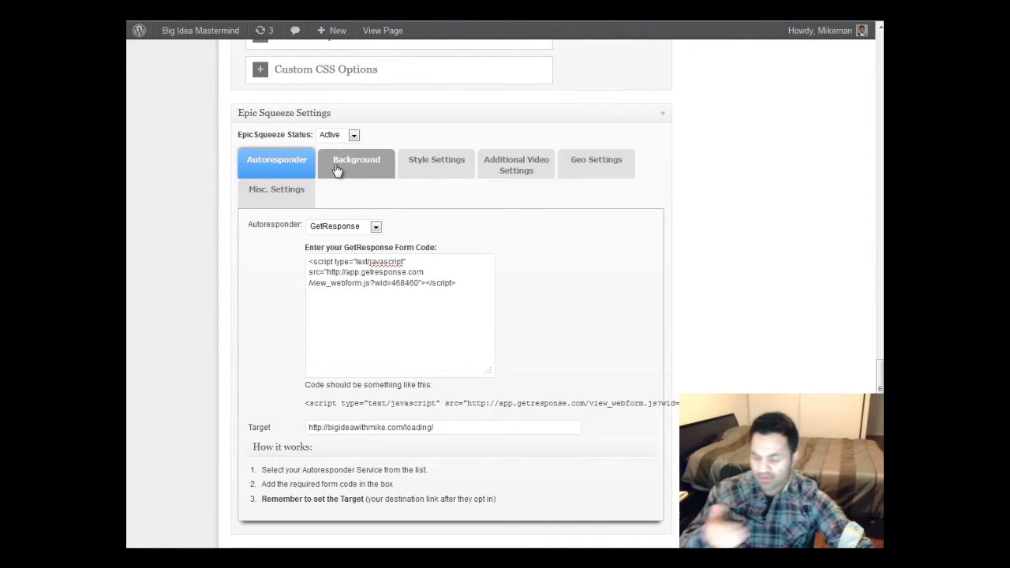
Step: Search background images for 'mansion' and choose the mansion pool photo as the background
left_click(351, 178)
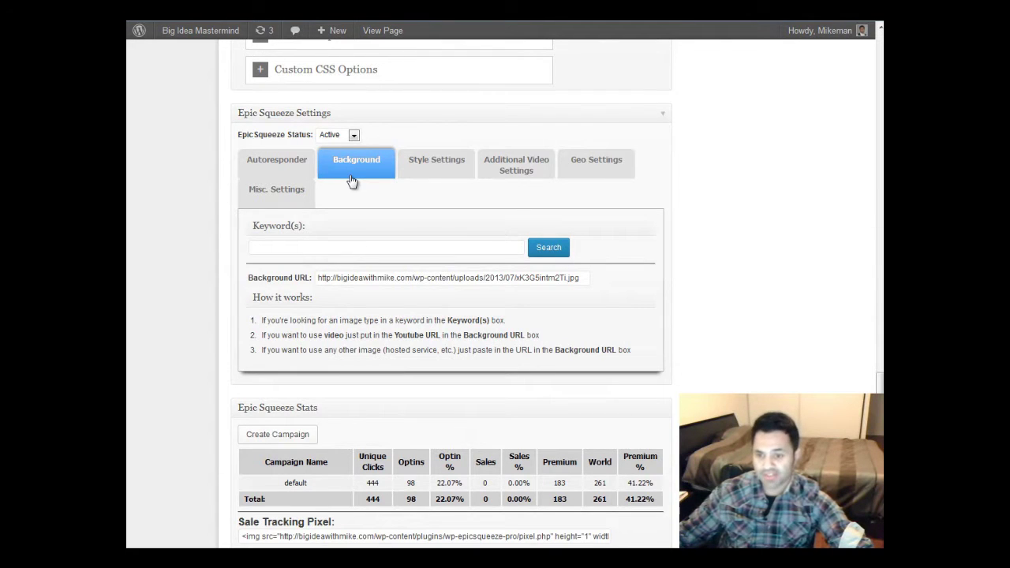
left_click(375, 247)
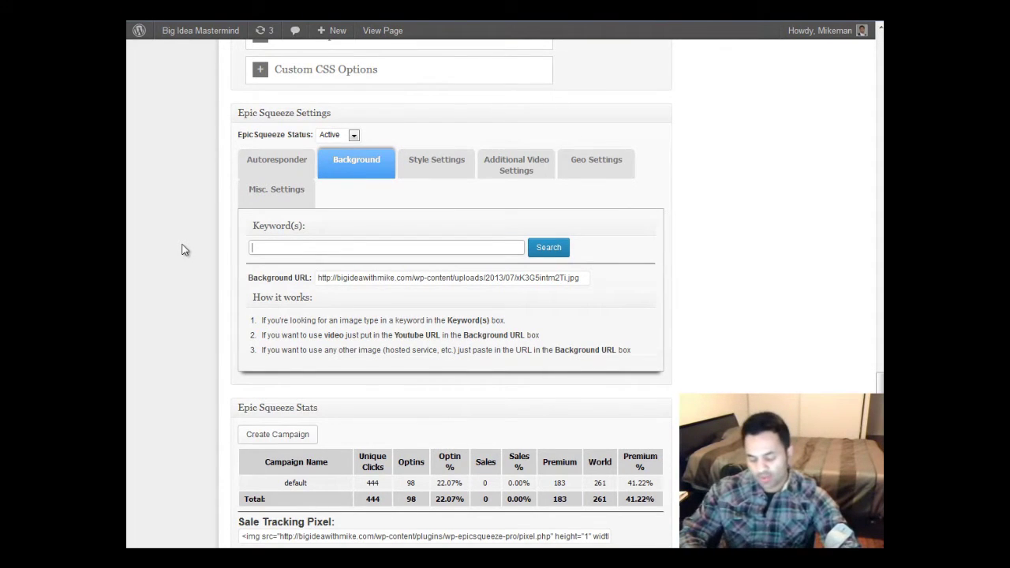
type("mansion")
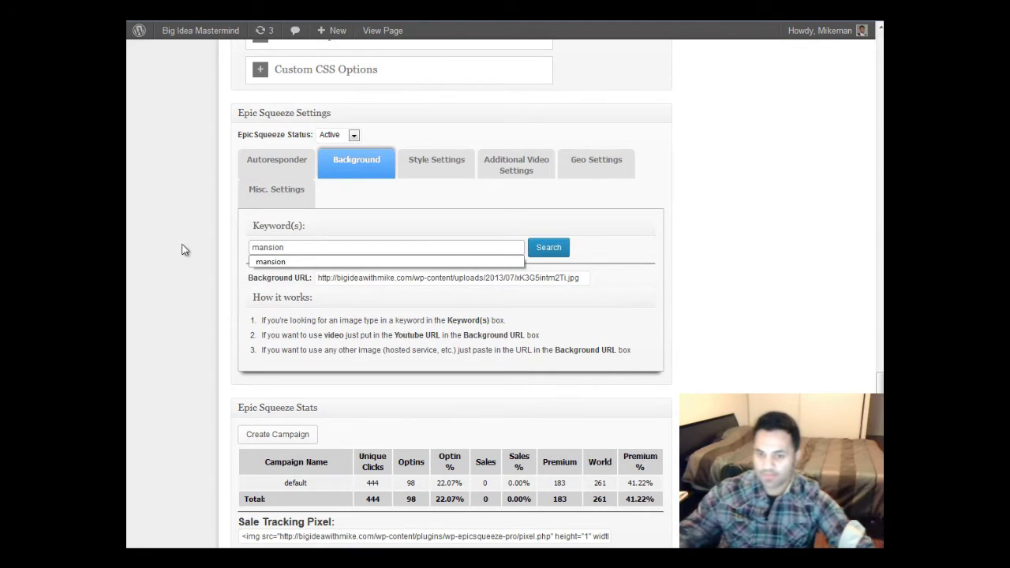
left_click(549, 250)
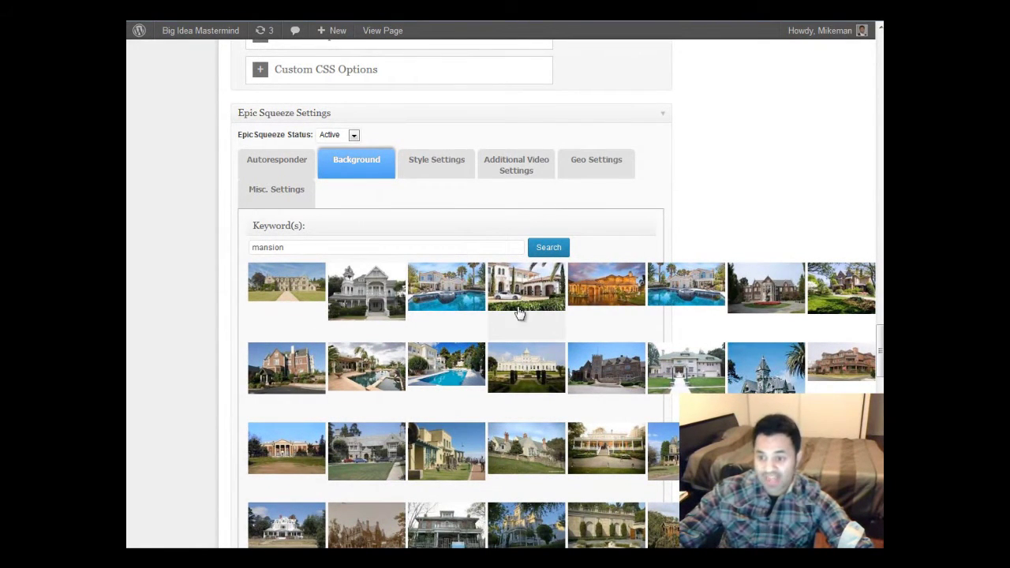
left_click(438, 300)
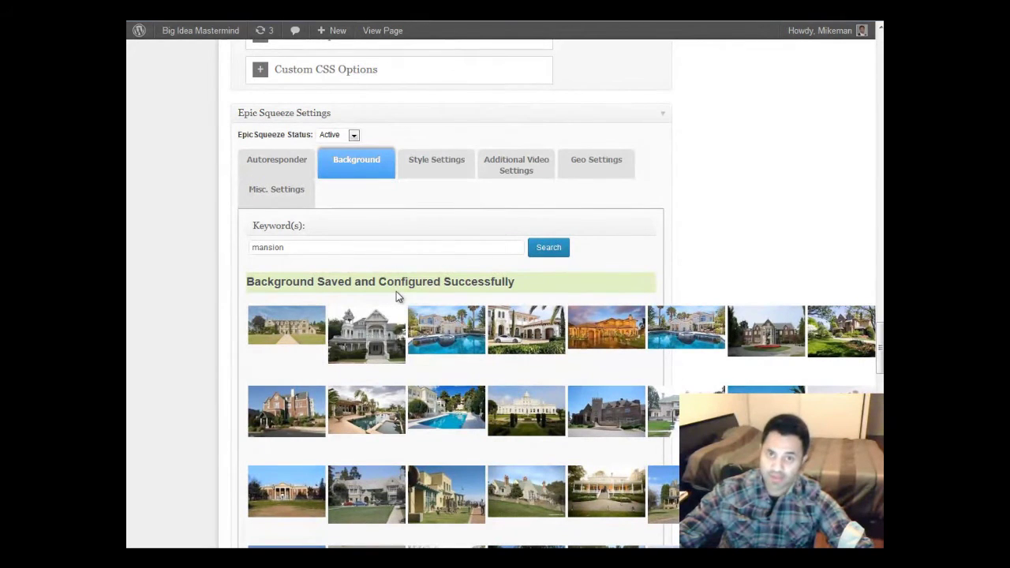
left_click_drag(880, 348, 880, 47)
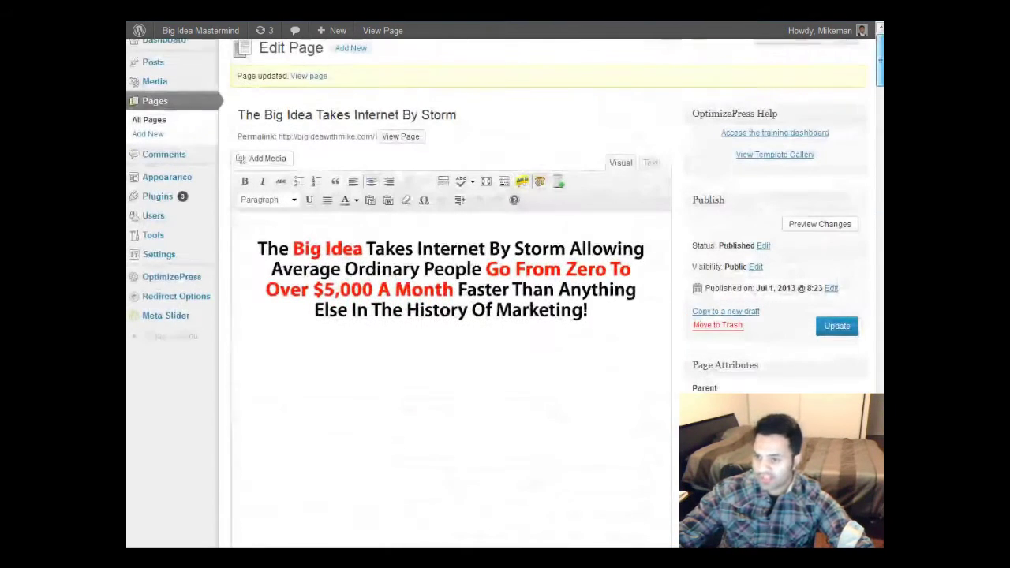
Step: Update the page, view the live squeeze page in a new tab, then close it
left_click(837, 327)
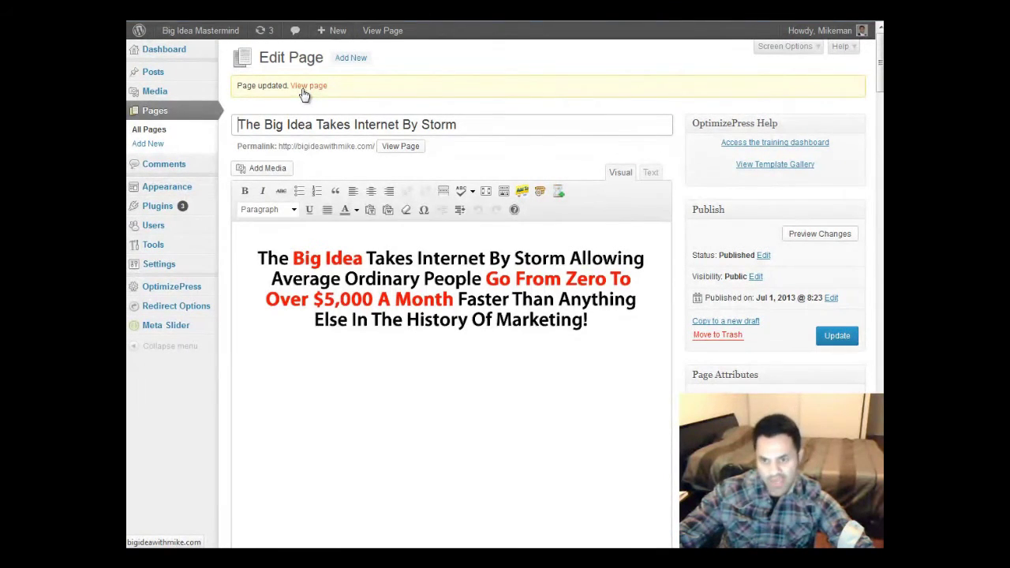
right_click(303, 92)
left_click(328, 100)
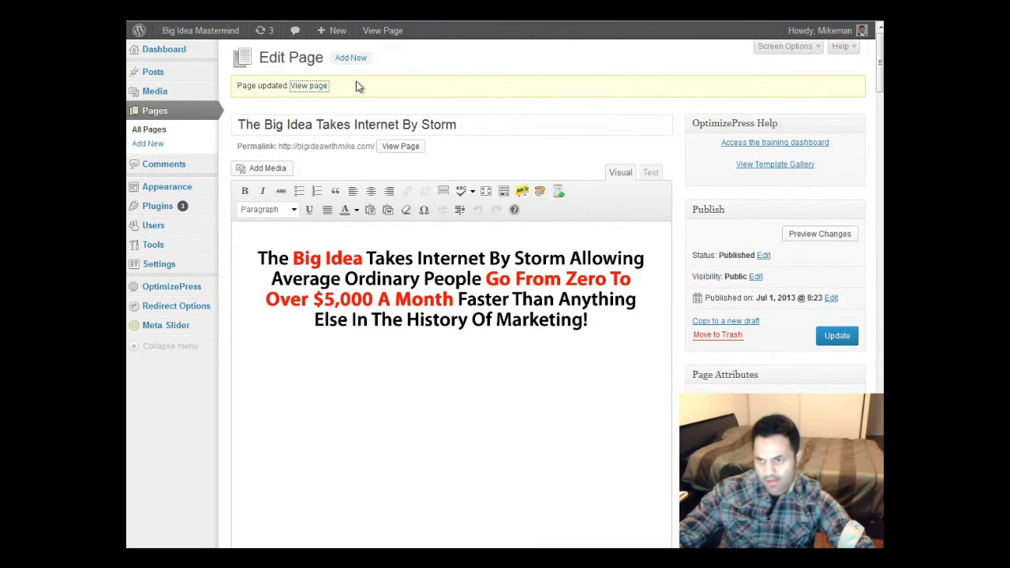
key("ctrl+Tab")
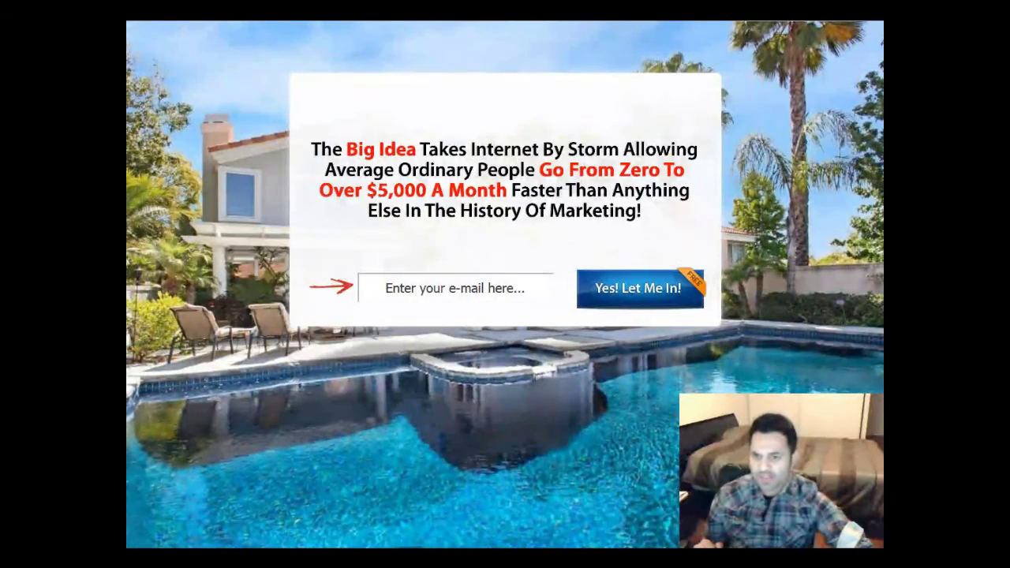
key("ctrl+w")
Step: In Epic Squeeze Style Settings, select the red 'Let Me In!' button image
left_click_drag(880, 67, 880, 368)
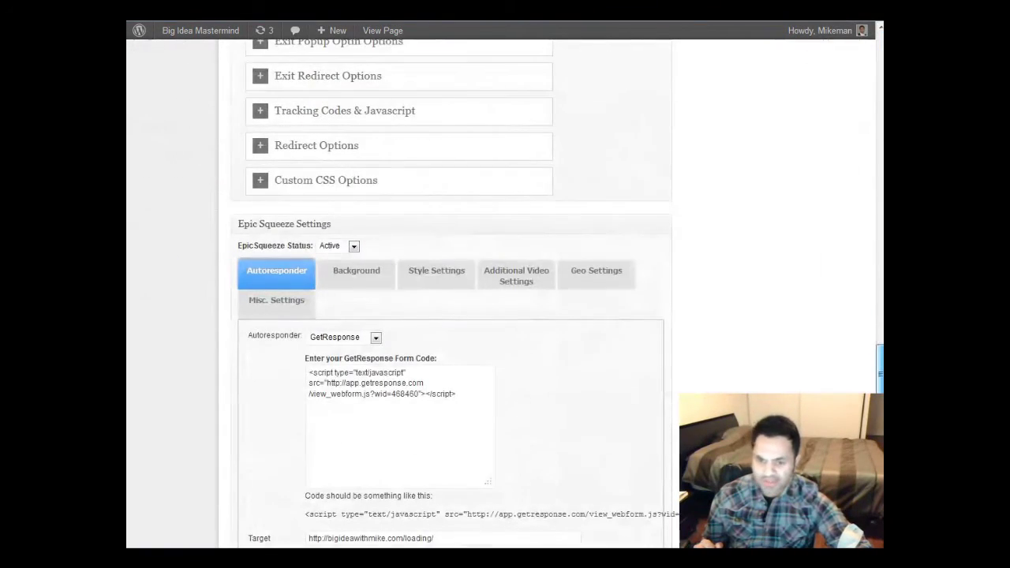
left_click(411, 284)
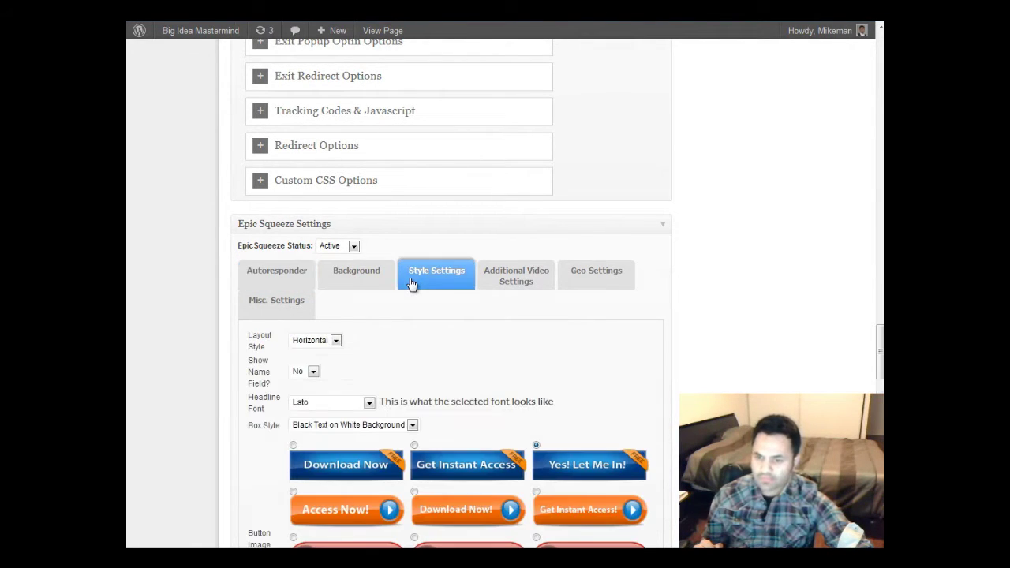
scroll(714, 199, "down", 4)
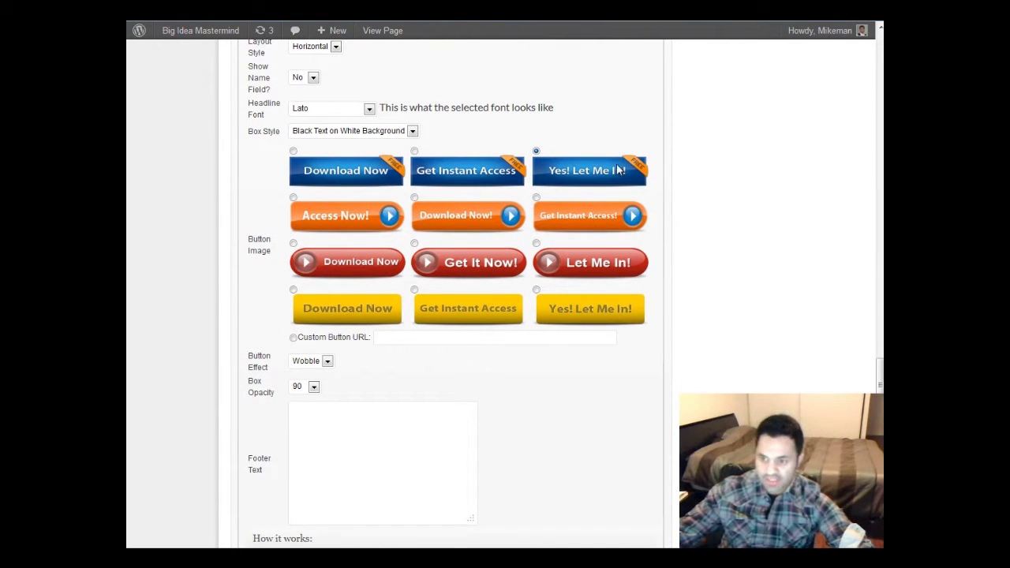
left_click(536, 198)
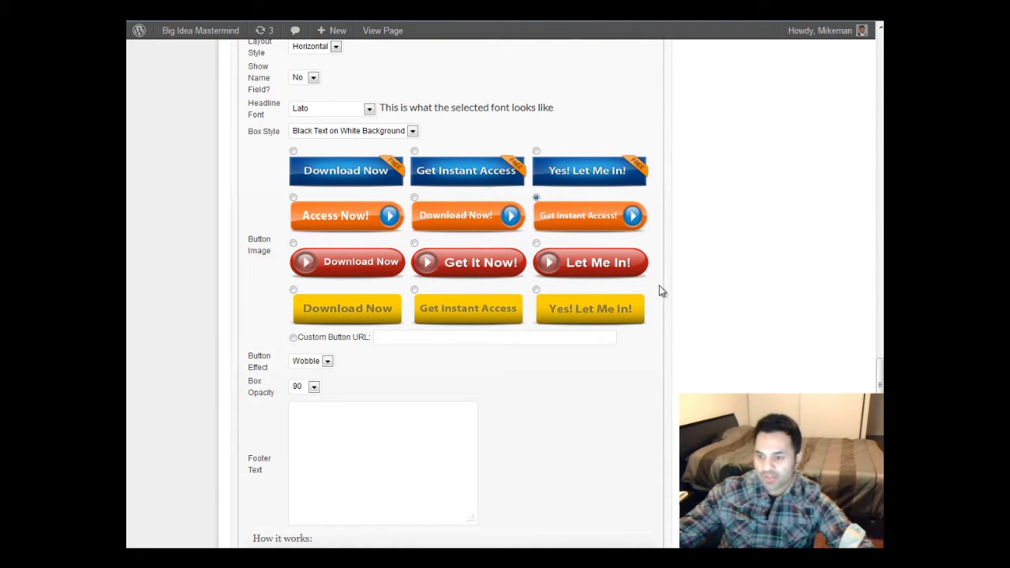
scroll(688, 220, "down", 2)
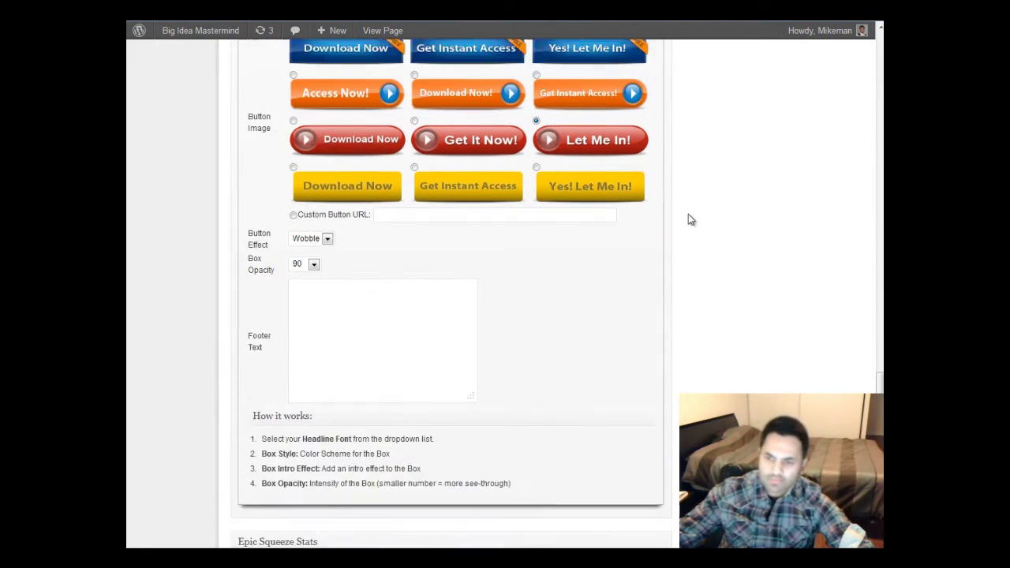
scroll(686, 216, "up", 1)
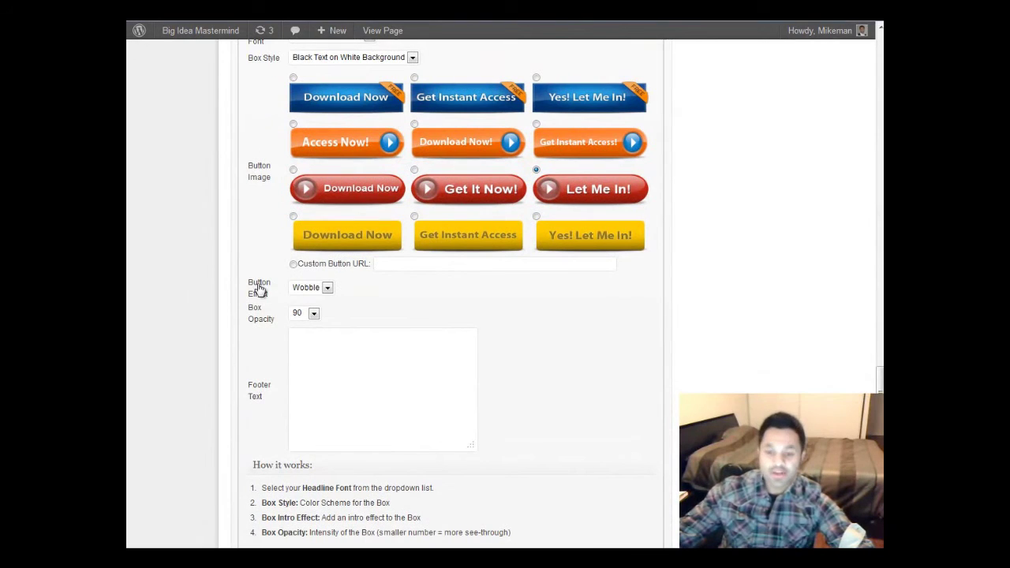
Step: Choose Flash in the Button Effect dropdown and 50 in the Box Opacity dropdown
left_click(323, 289)
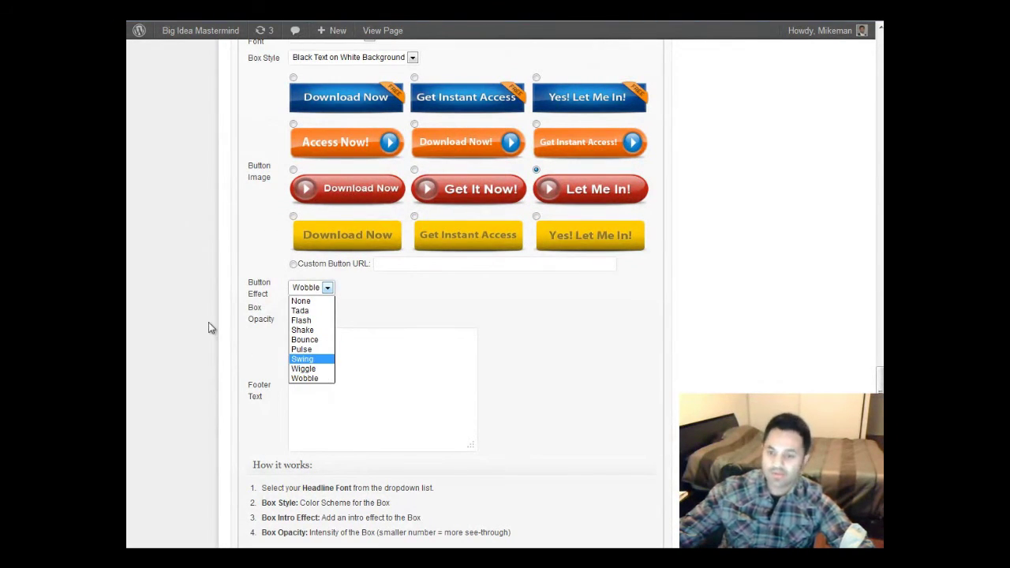
left_click(262, 295)
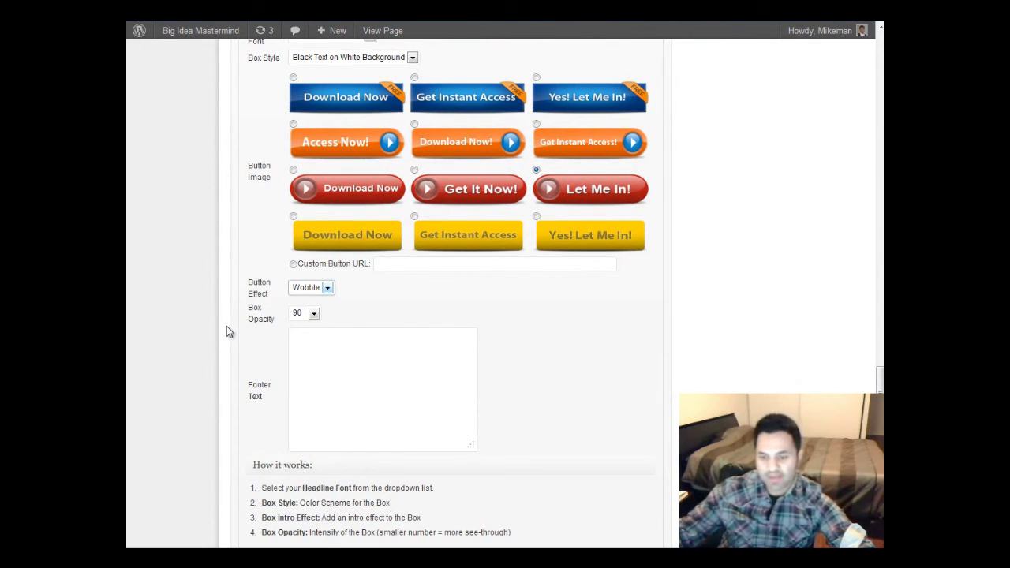
left_click(302, 291)
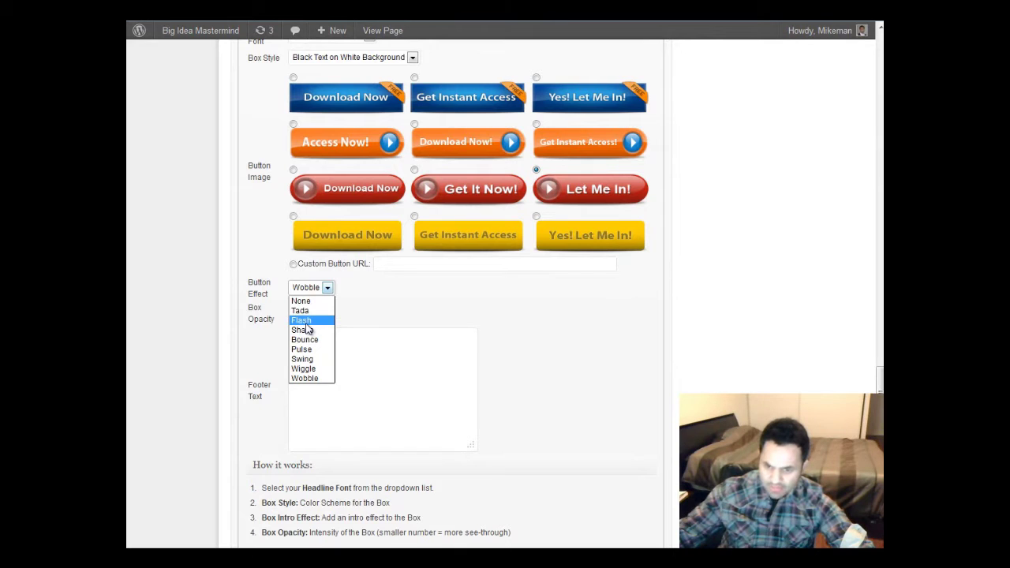
left_click(304, 320)
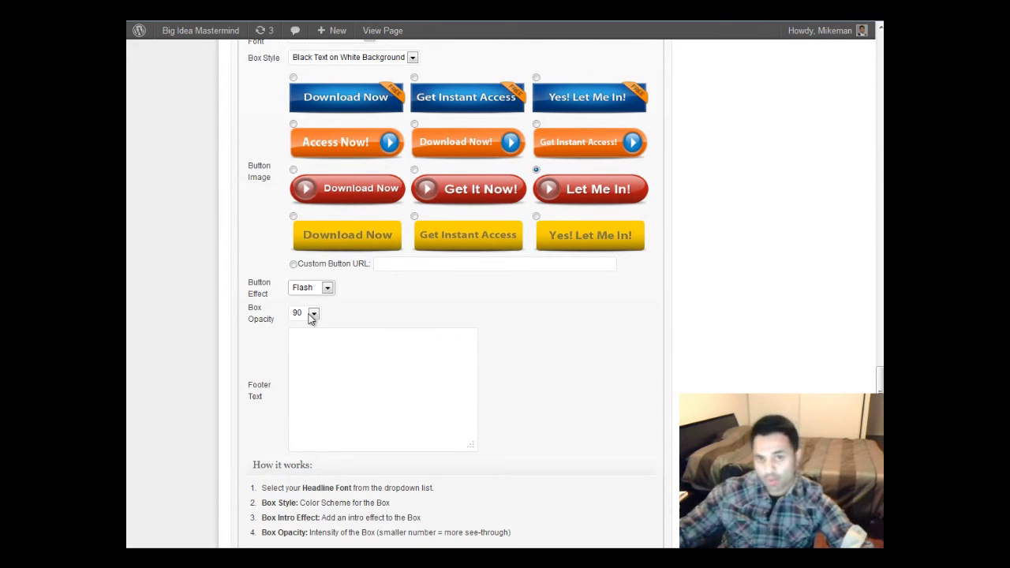
left_click(313, 315)
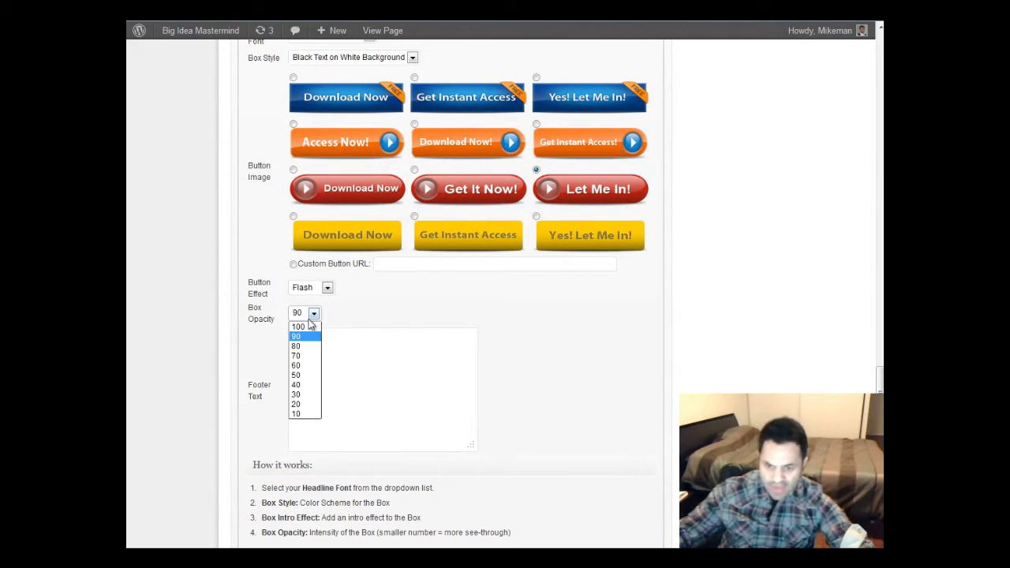
left_click(308, 375)
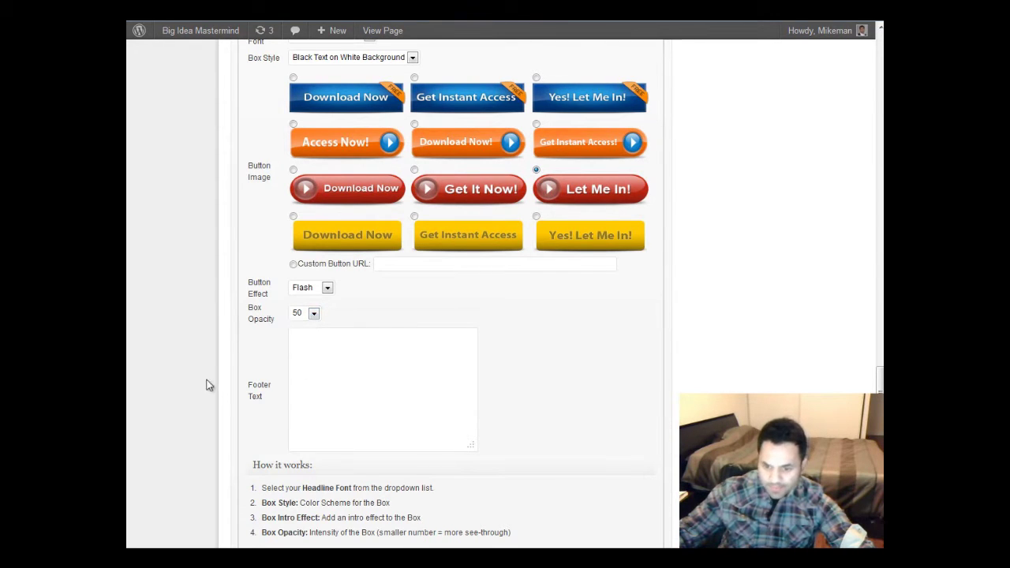
scroll(213, 371, "down", 2)
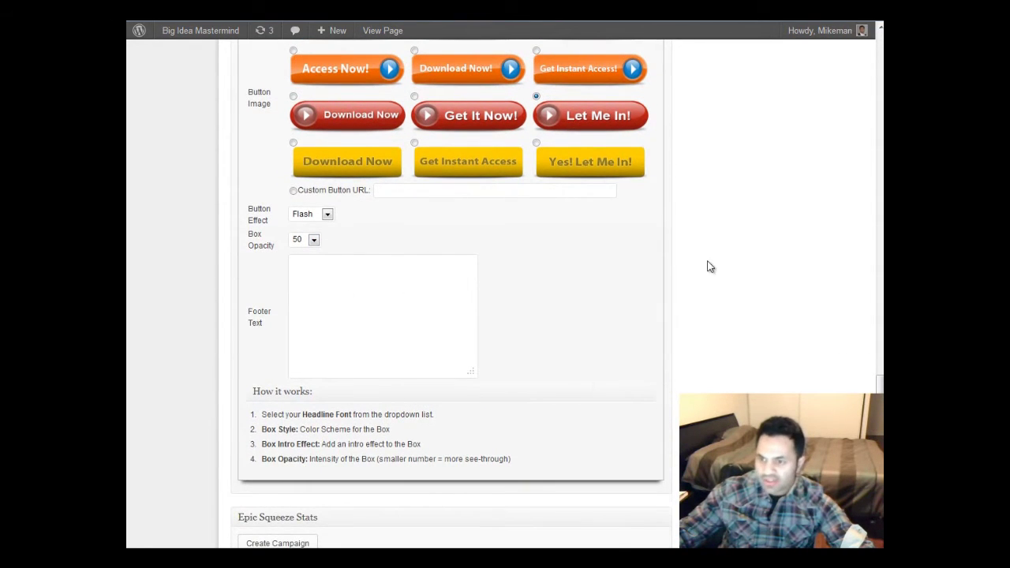